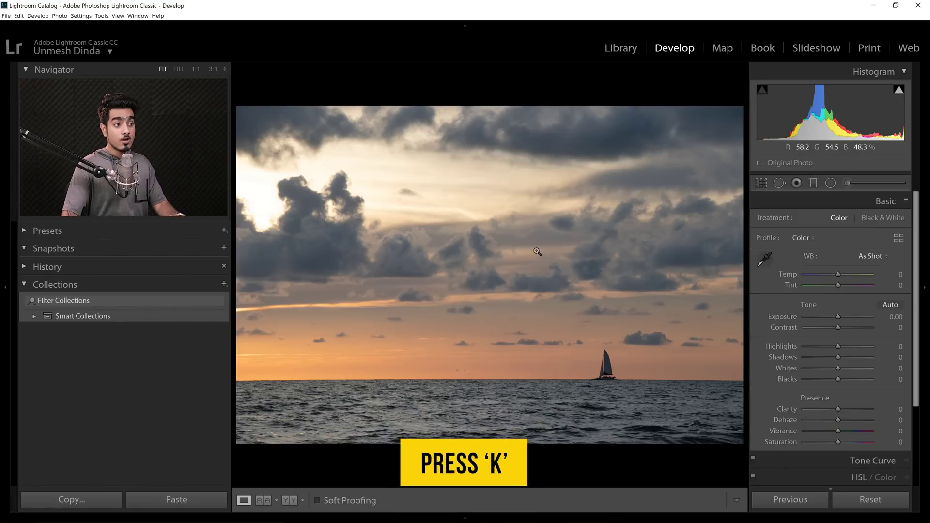
Step: Start an Adjustment Brush, reset its effect sliders and set Exposure to -3.75
left_click(849, 183)
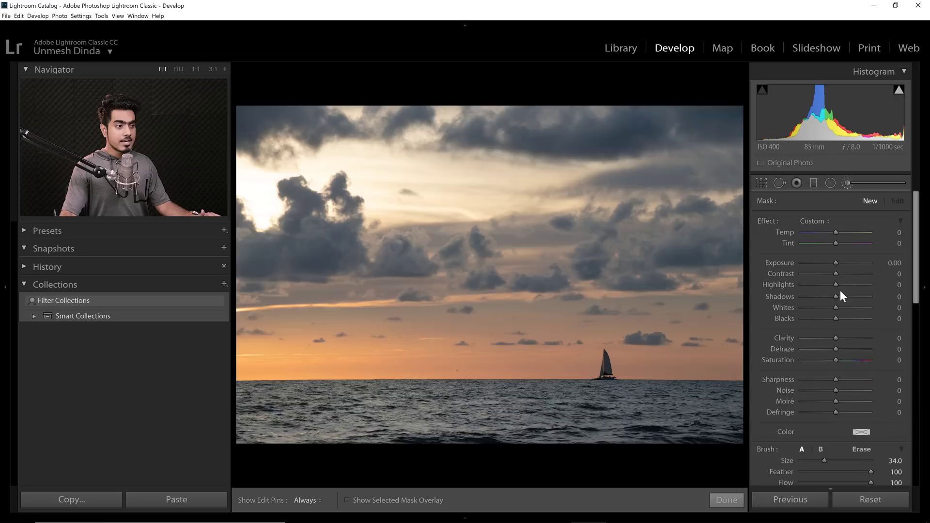
left_click_drag(835, 297, 852, 309)
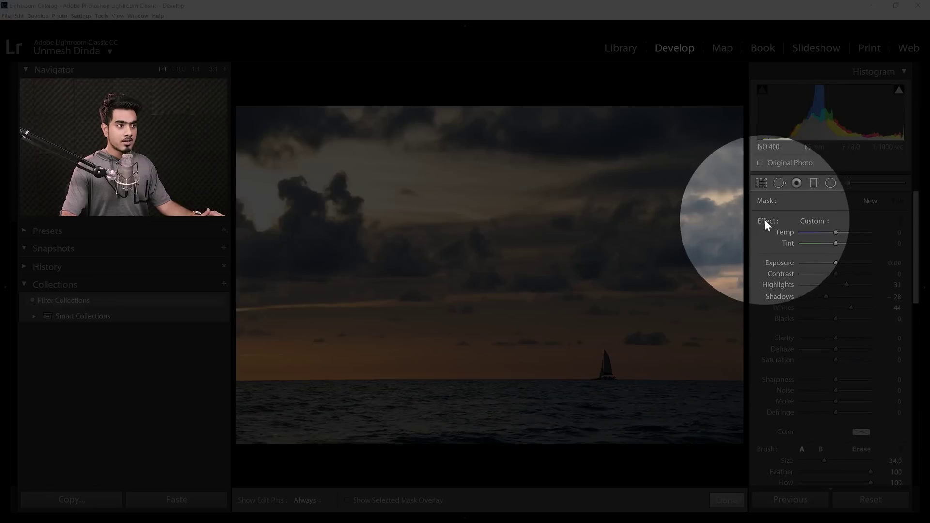
double_click(764, 220)
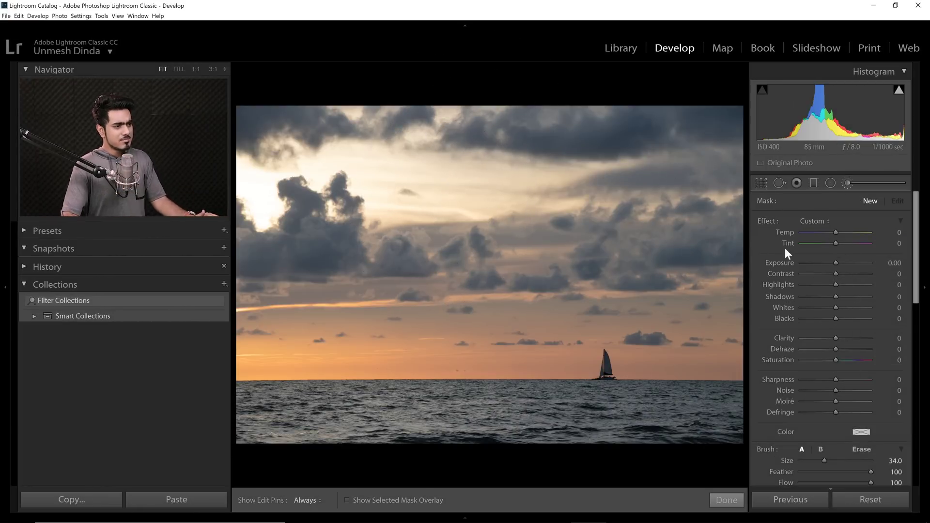
left_click_drag(817, 262, 794, 263)
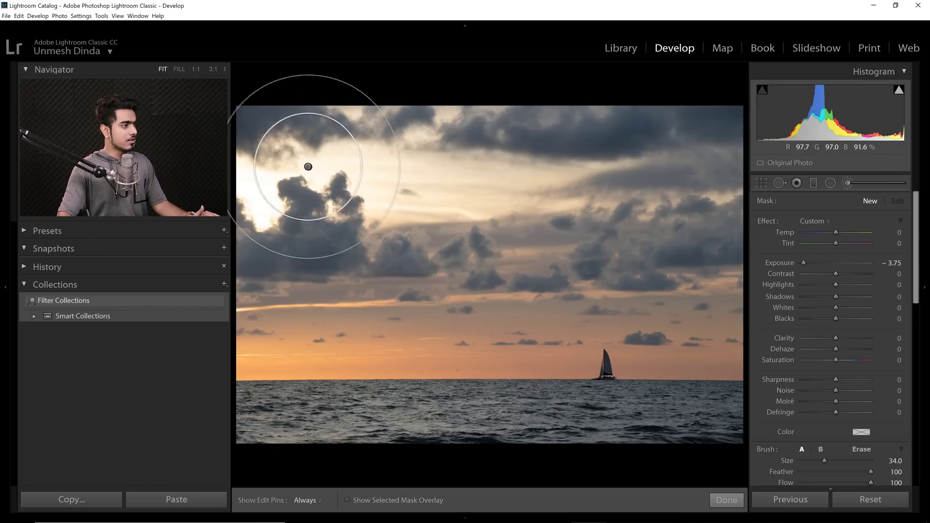
Step: Paint the -3.75 exposure brush across the sky to darken the clouds
key("h")
mouse_move(309, 167)
left_mouse_down()
mouse_move(374, 135)
mouse_move(633, 135)
mouse_move(266, 176)
mouse_move(419, 222)
mouse_move(708, 191)
mouse_move(436, 245)
mouse_move(270, 266)
mouse_move(269, 275)
left_mouse_up()
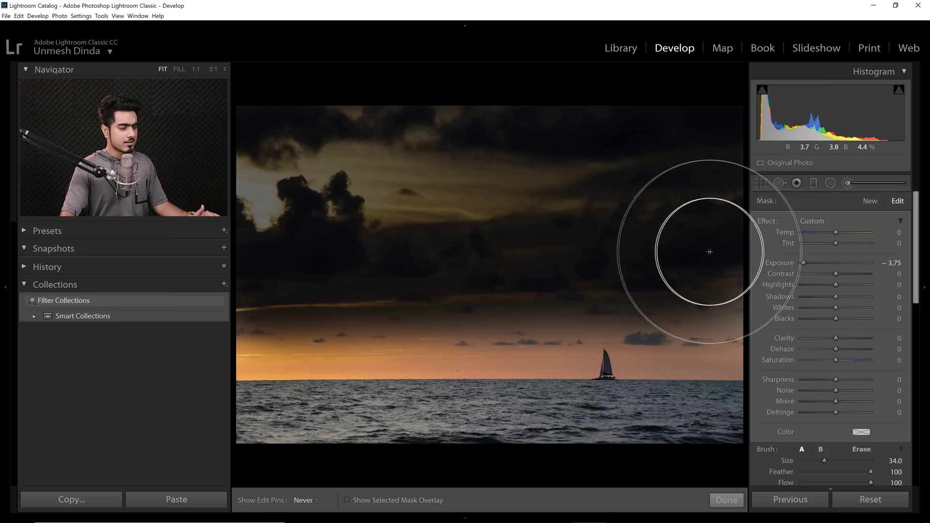
key("h")
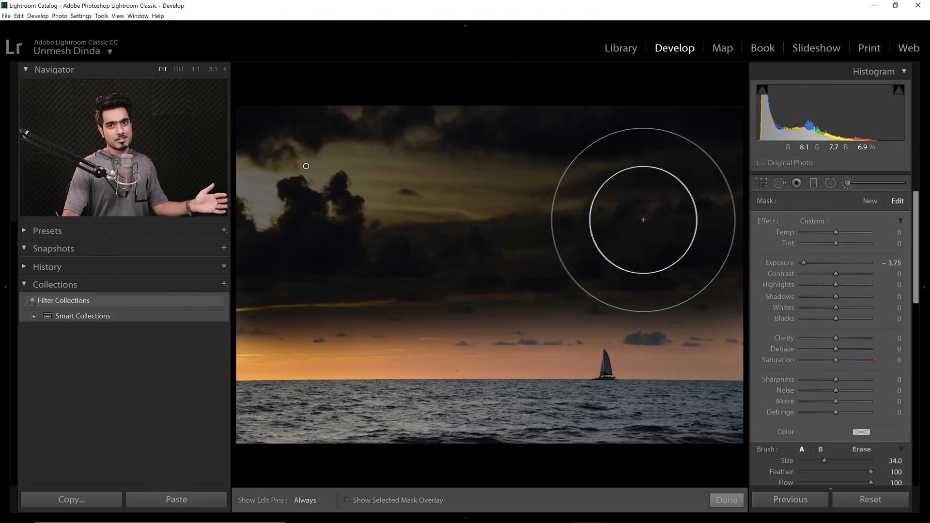
Step: Reset the sky brush Exposure to 0 and set Temp 20, Tint 28 and Contrast 32
double_click(776, 262)
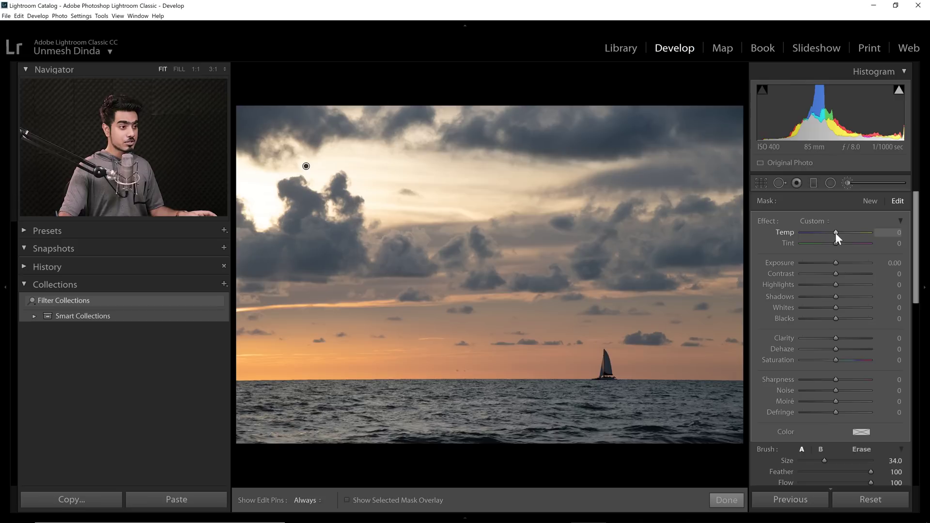
left_click_drag(836, 232, 845, 243)
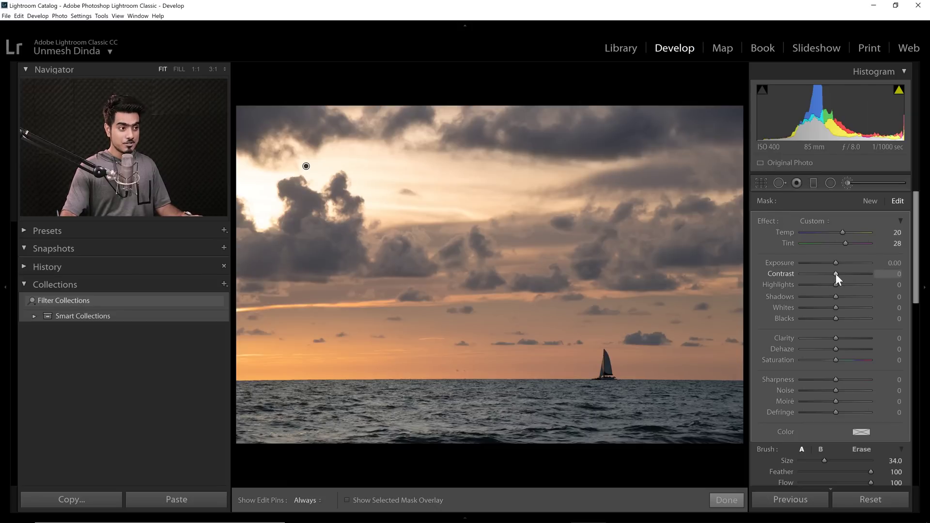
left_click_drag(836, 274, 844, 275)
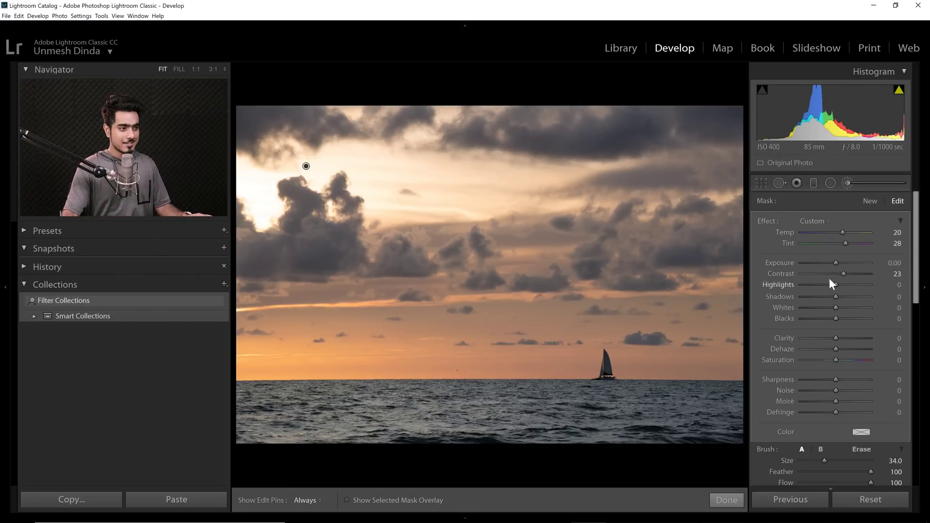
left_click_drag(844, 275, 847, 275)
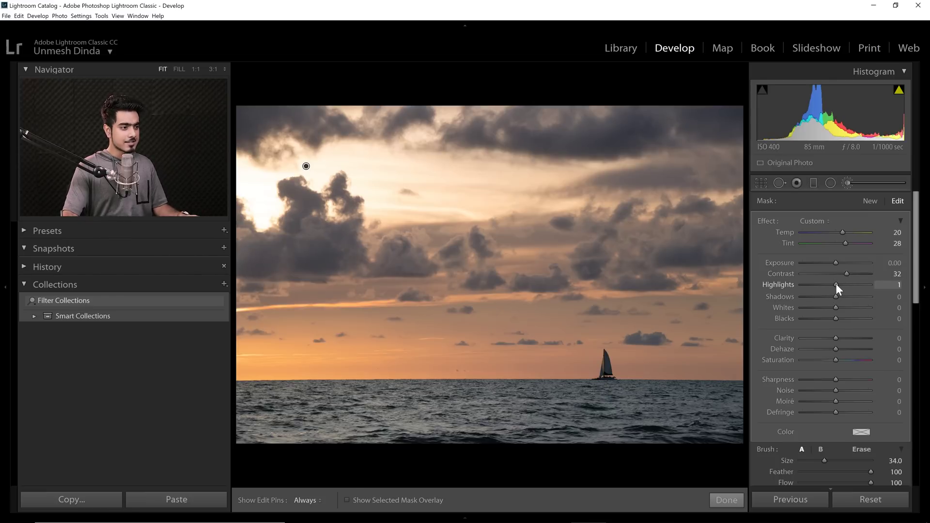
Step: Set the sky brush to Highlights -80, Blacks -15, Clarity 42 and Dehaze 11, keeping Shadows at 0
left_click_drag(836, 284, 806, 287)
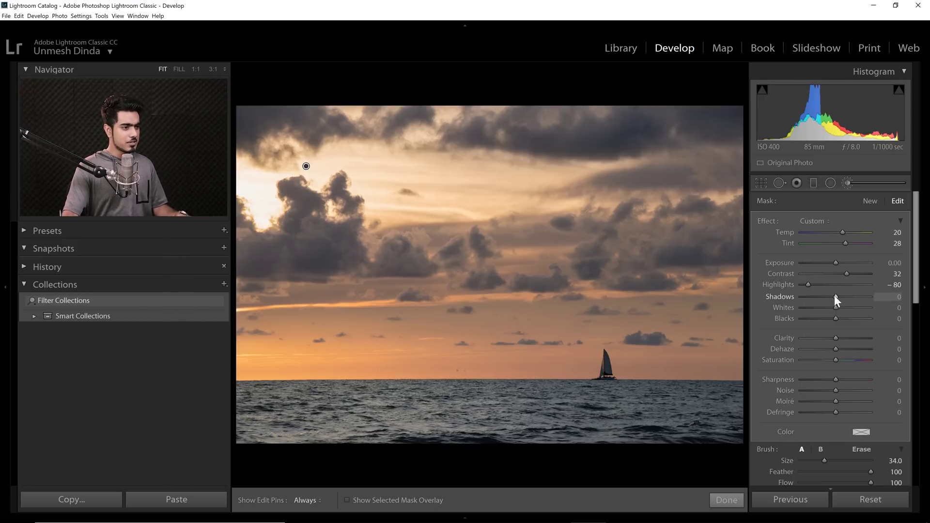
mouse_move(835, 296)
left_mouse_down()
mouse_move(859, 295)
mouse_move(798, 293)
mouse_move(824, 295)
left_mouse_up()
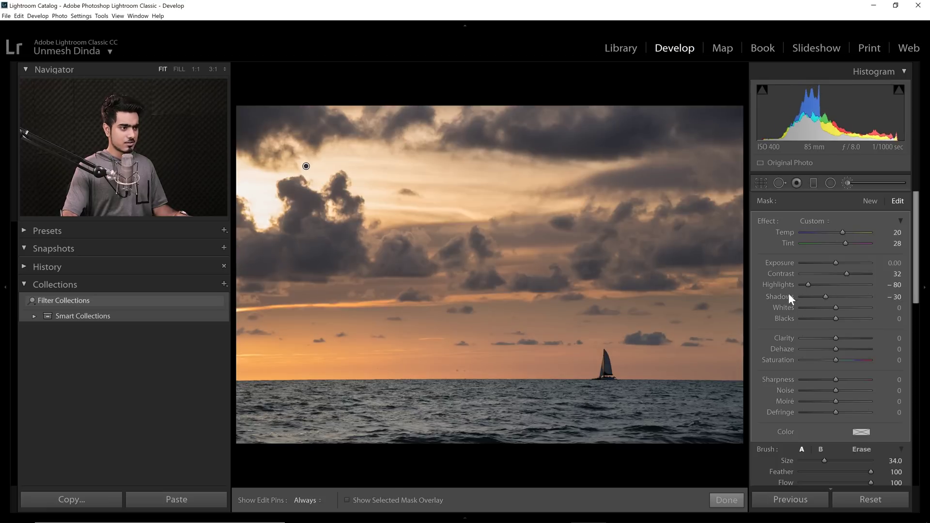
double_click(786, 294)
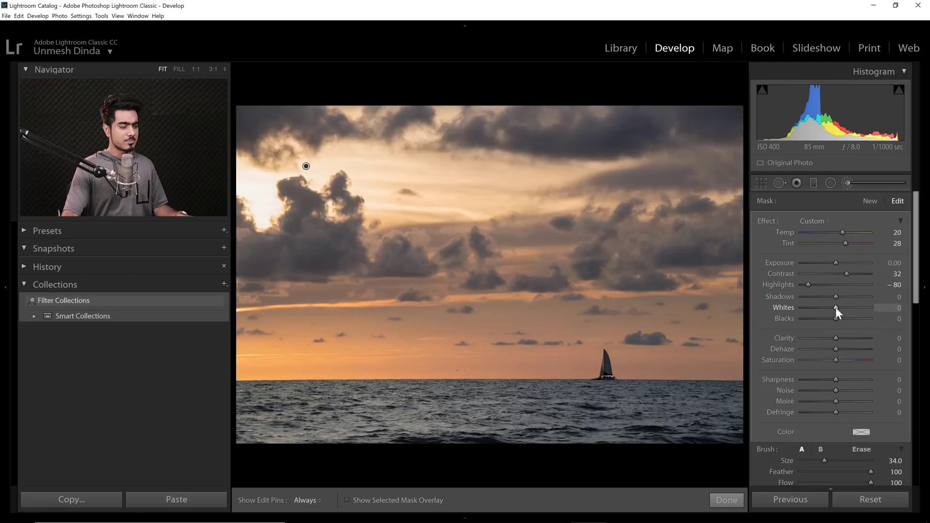
left_click_drag(836, 307, 813, 306)
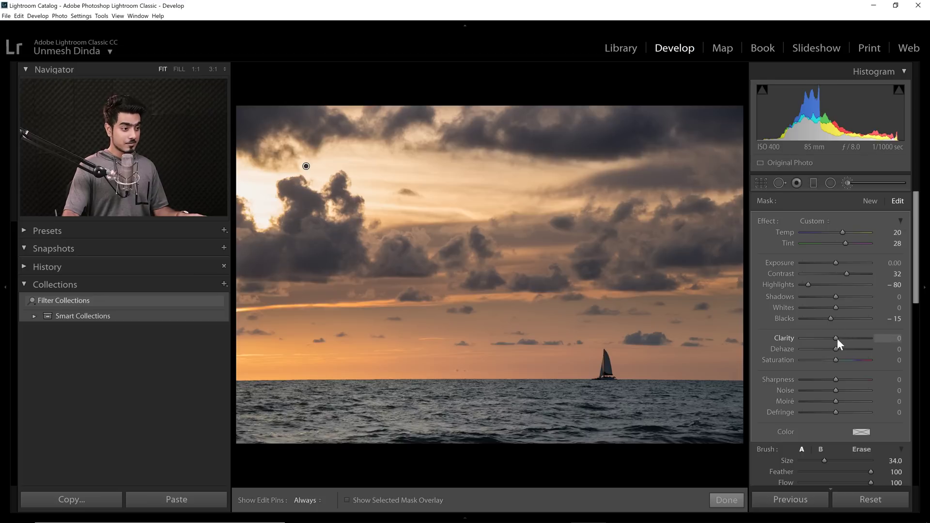
left_click_drag(837, 338, 850, 344)
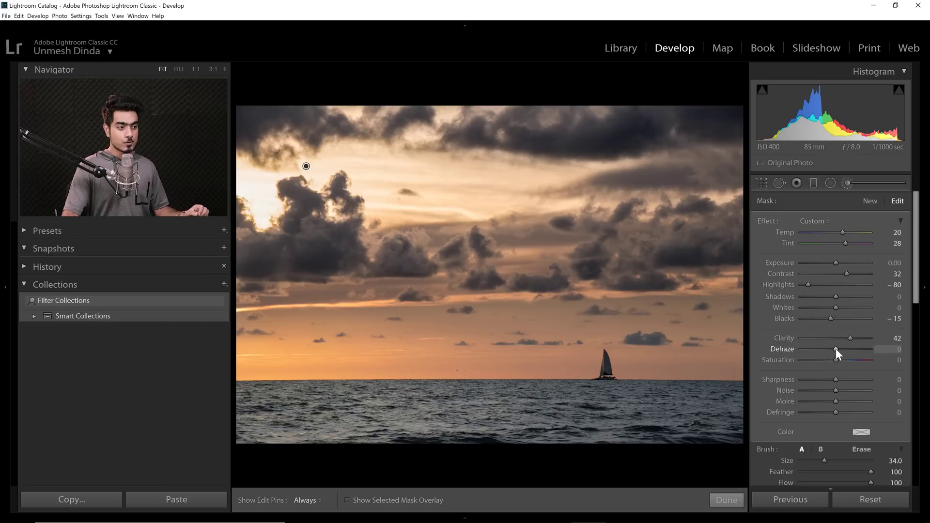
left_click_drag(837, 349, 839, 349)
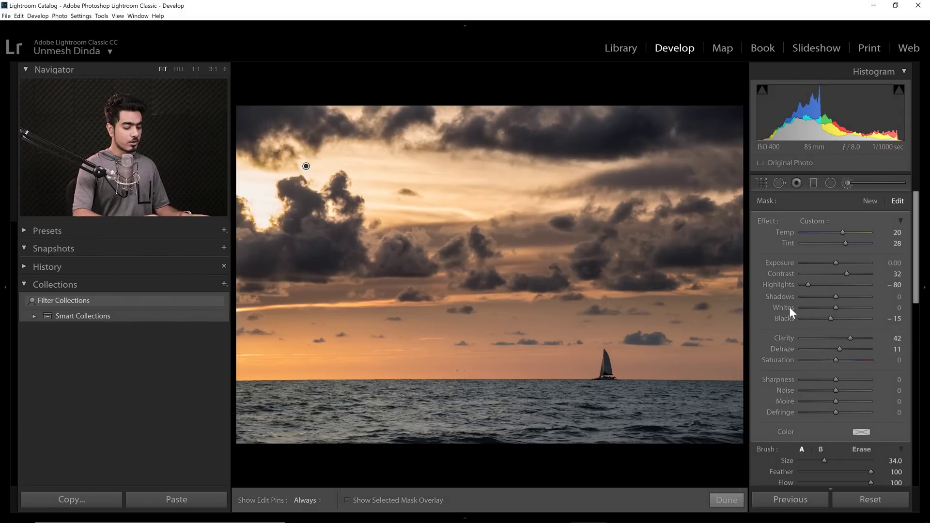
Step: Compare Before/After, then raise the sky brush Shadows to 34
key("backslash")
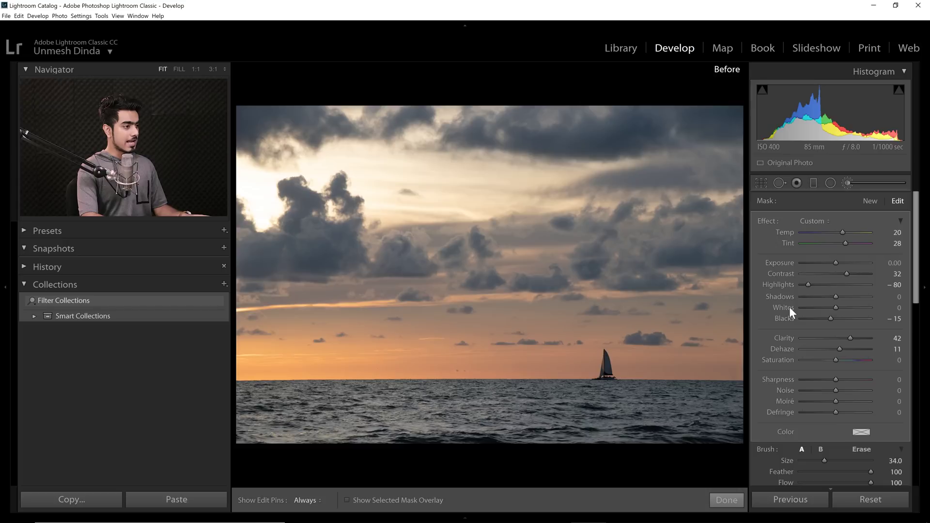
key("backslash")
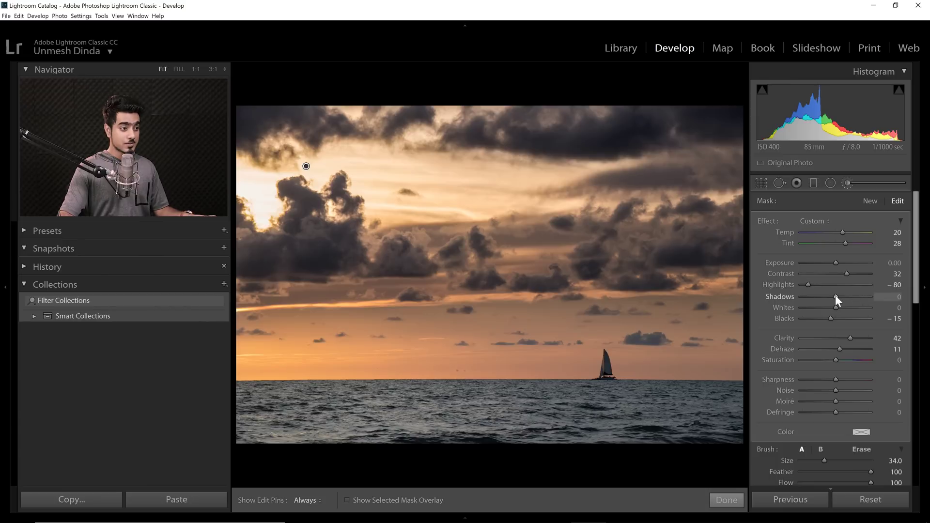
left_click_drag(836, 296, 849, 297)
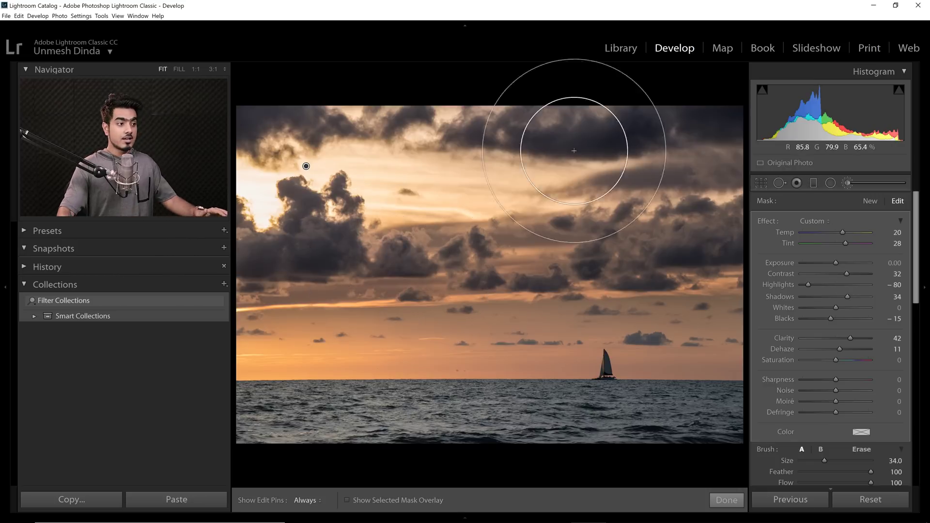
Step: Save the current brush settings as a new effect preset named 'Clouds Sunset'
left_click(818, 222)
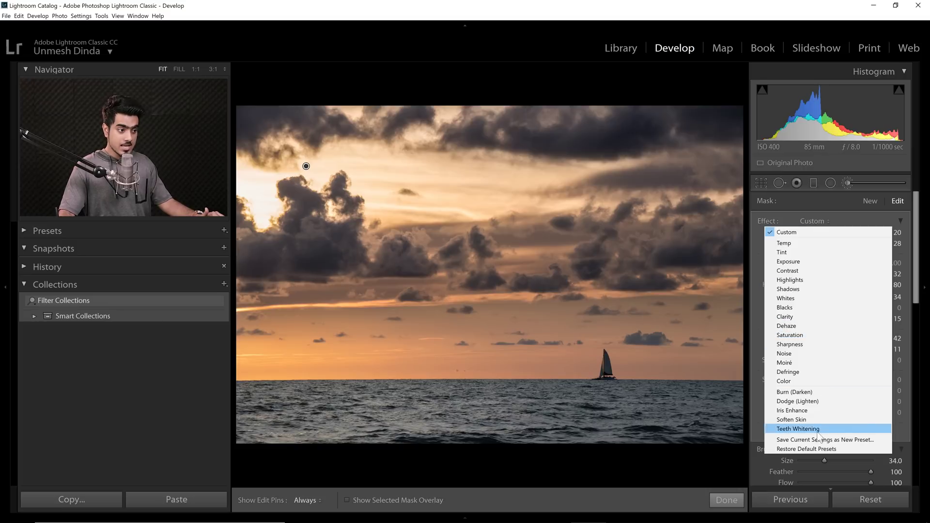
left_click(838, 441)
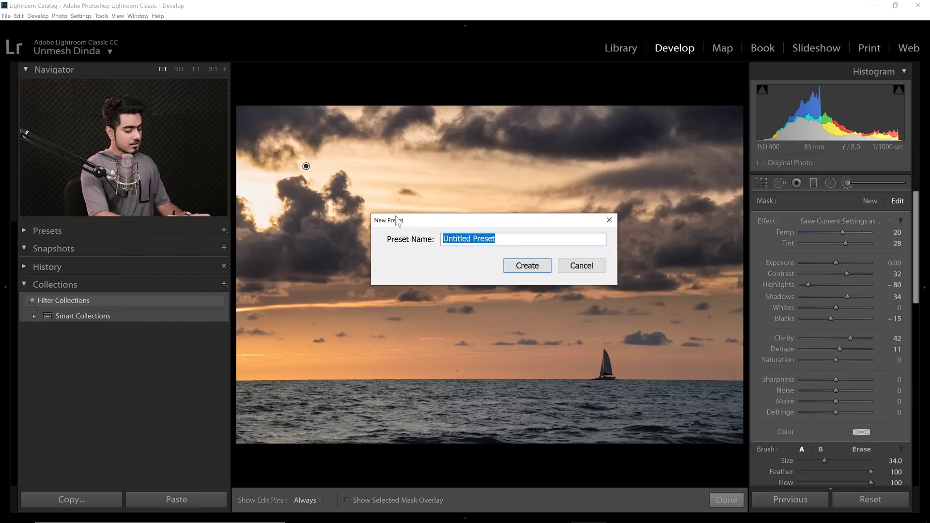
type("Clouds Sunset")
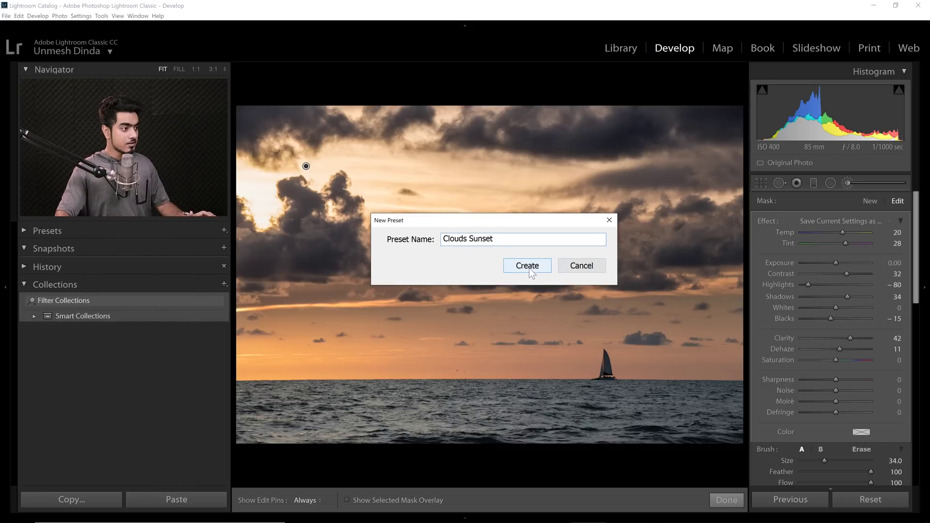
left_click(527, 266)
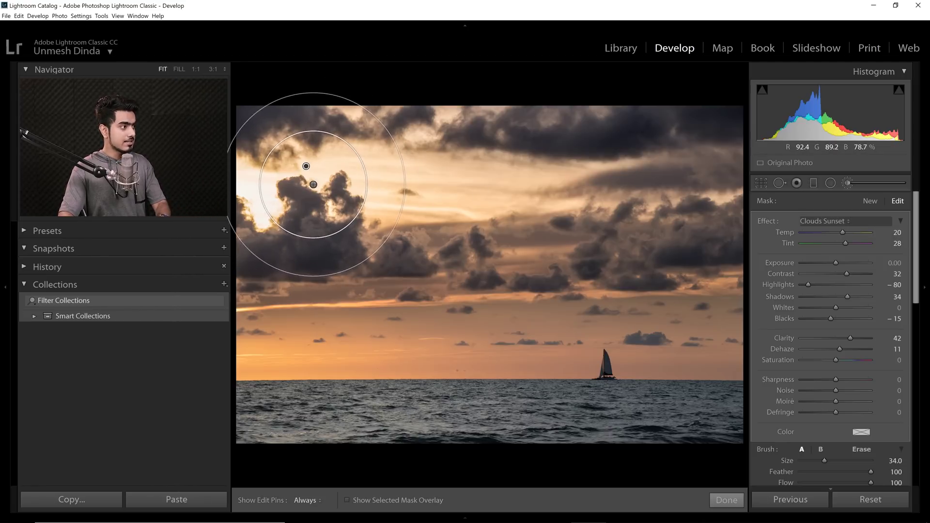
Step: Commit the current mask and load the Clouds Sunset preset for a new brush
key("Delete")
left_click(808, 221)
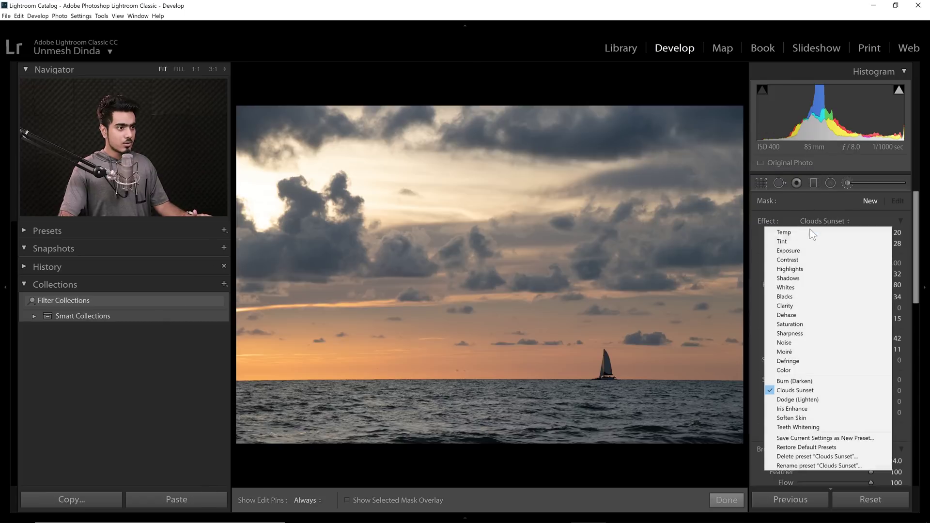
left_click(821, 270)
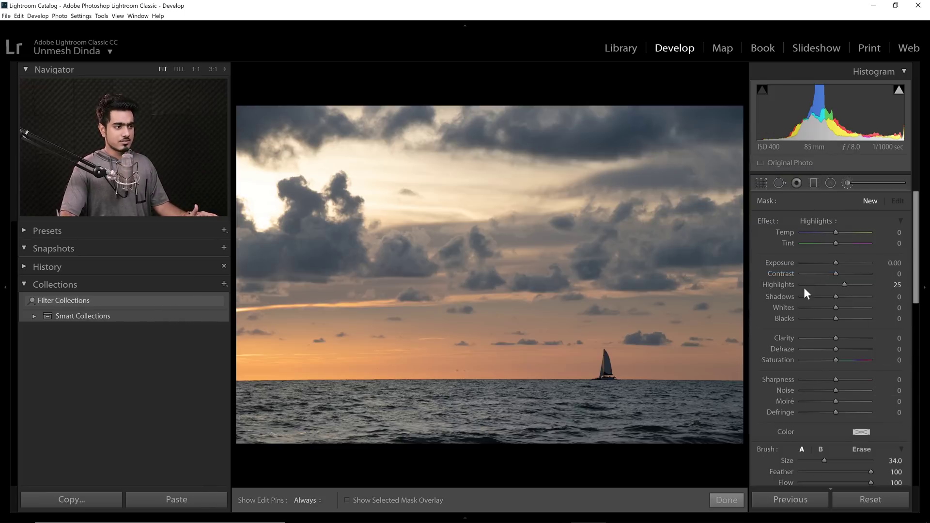
double_click(761, 220)
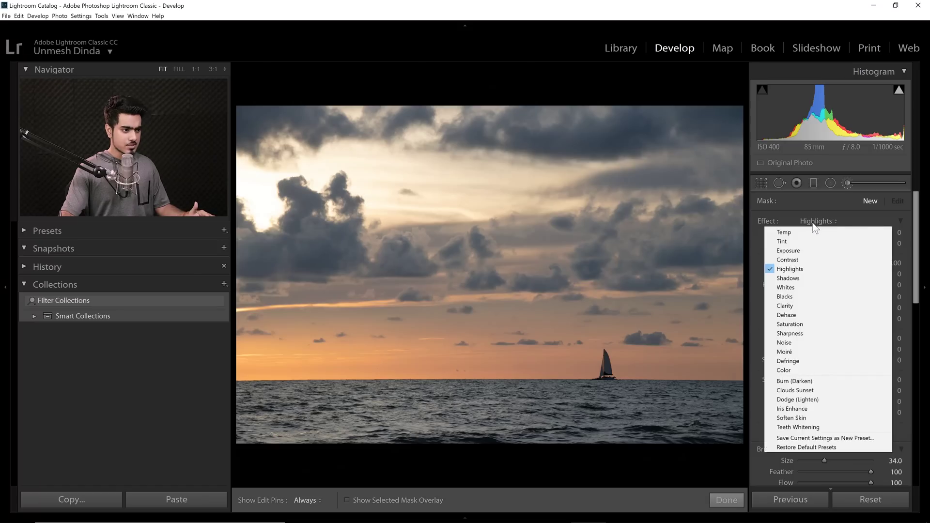
left_click(808, 391)
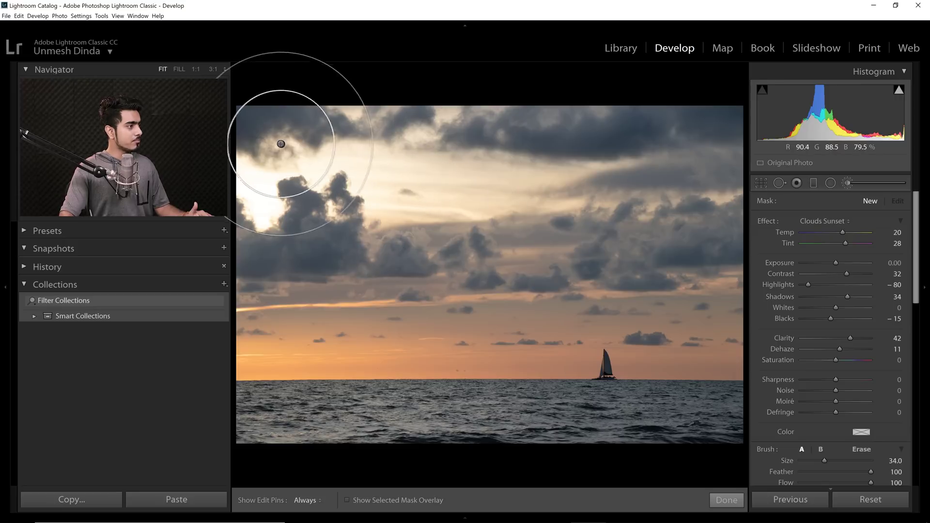
Step: Paint the Clouds Sunset effect across the upper sky
key("h")
mouse_move(281, 144)
left_mouse_down()
mouse_move(569, 118)
mouse_move(739, 124)
mouse_move(321, 190)
mouse_move(287, 235)
mouse_move(751, 224)
mouse_move(746, 239)
mouse_move(340, 263)
mouse_move(272, 286)
mouse_move(515, 267)
mouse_move(737, 266)
left_mouse_up()
key("h")
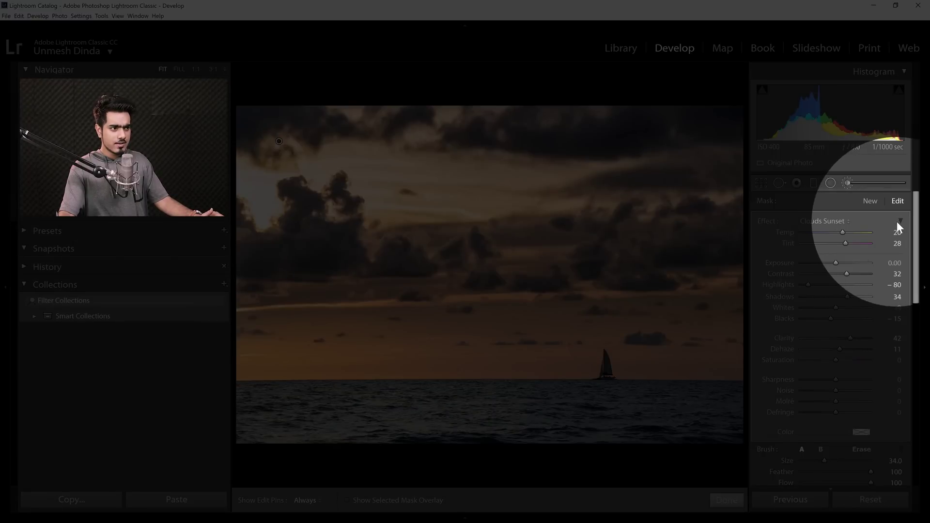
Step: Set the Clouds Sunset brush's overall effect Amount to 80
left_click(899, 221)
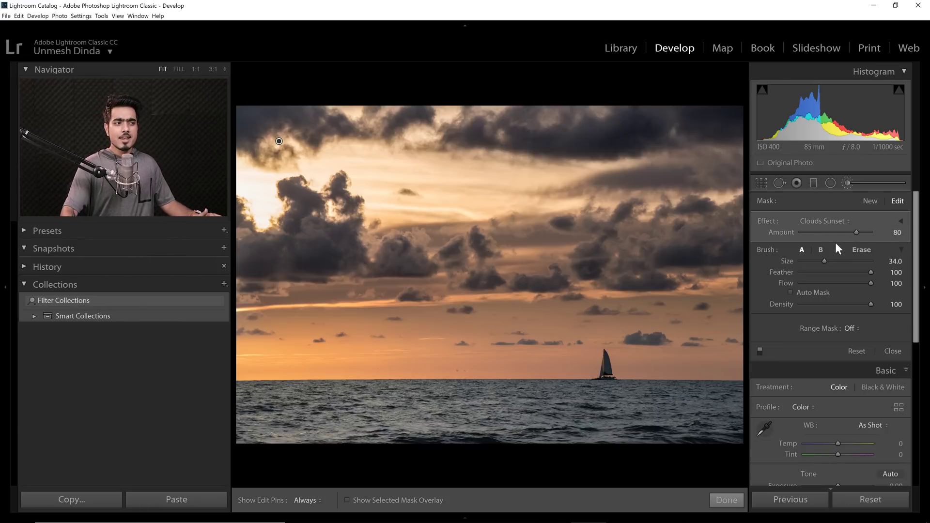
left_click_drag(860, 230, 822, 233)
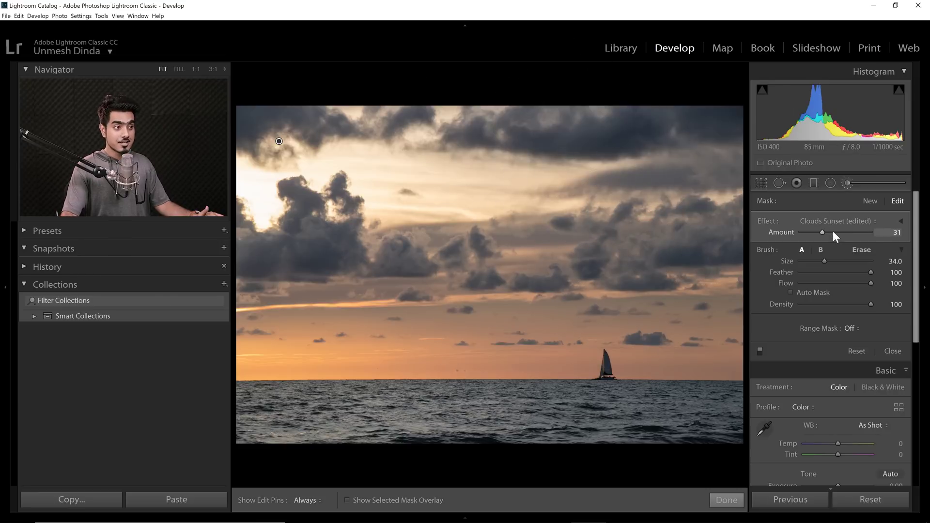
left_click_drag(833, 231, 859, 233)
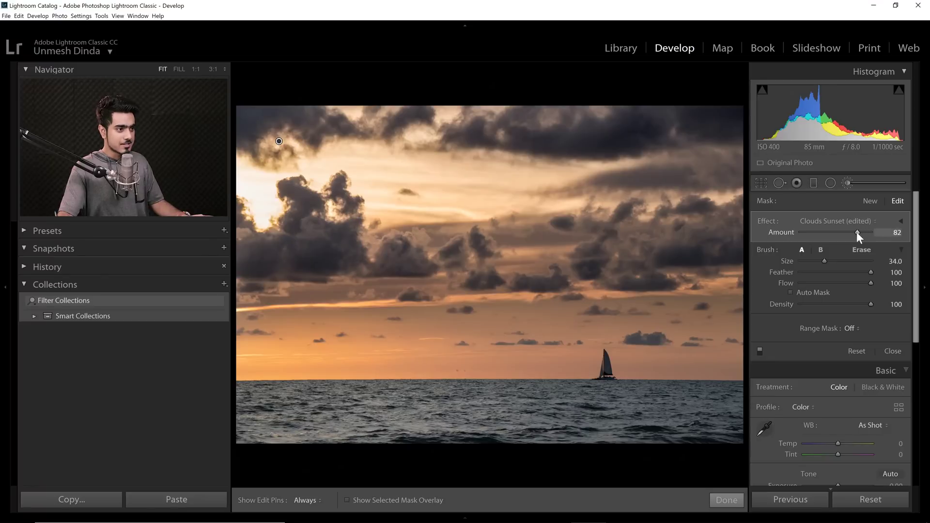
left_click_drag(856, 231, 857, 233)
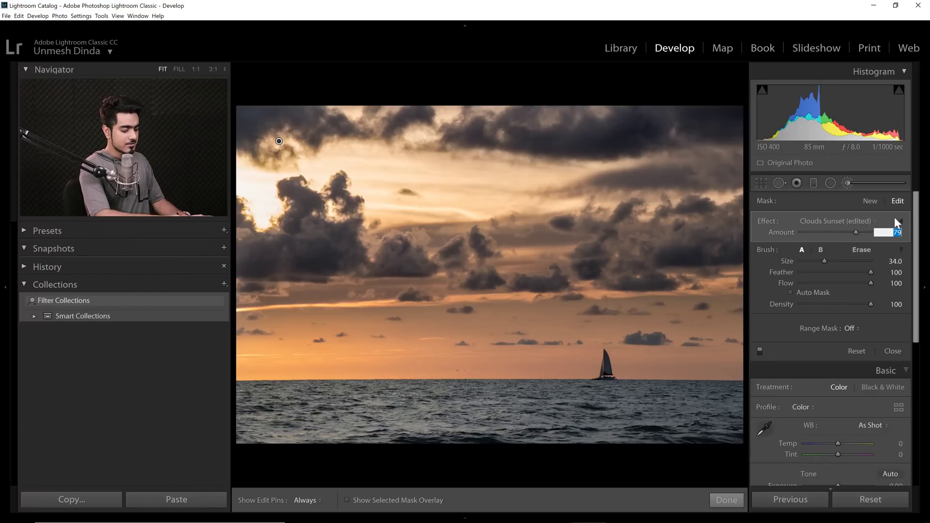
type("80")
key("Return")
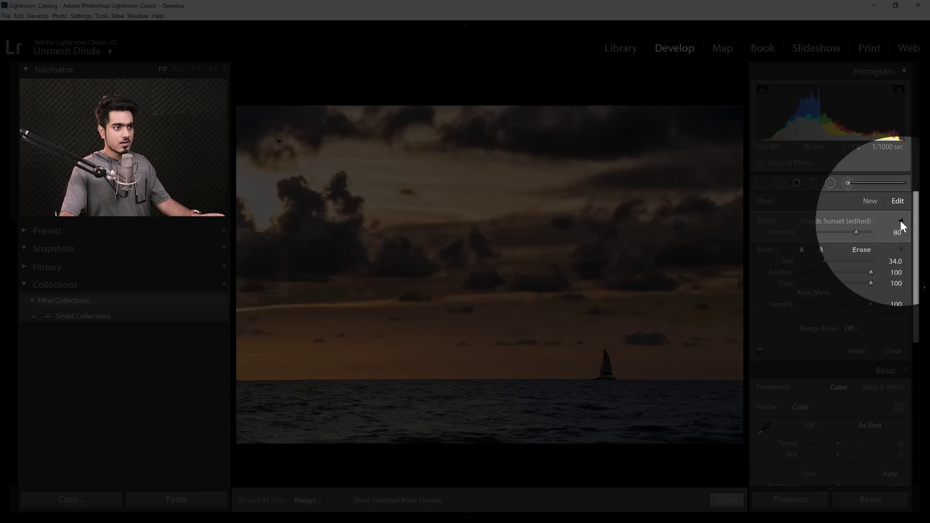
left_click(901, 221)
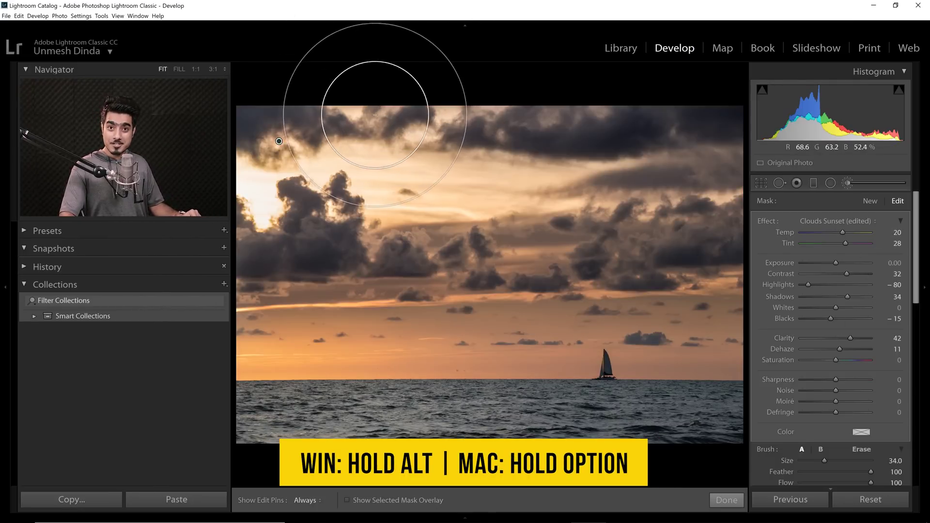
Step: Alt-drag the edit pin to scale the sky mask weaker (Temp 13, Tint 18, Highlights −52, Clarity 28)
key("alt")
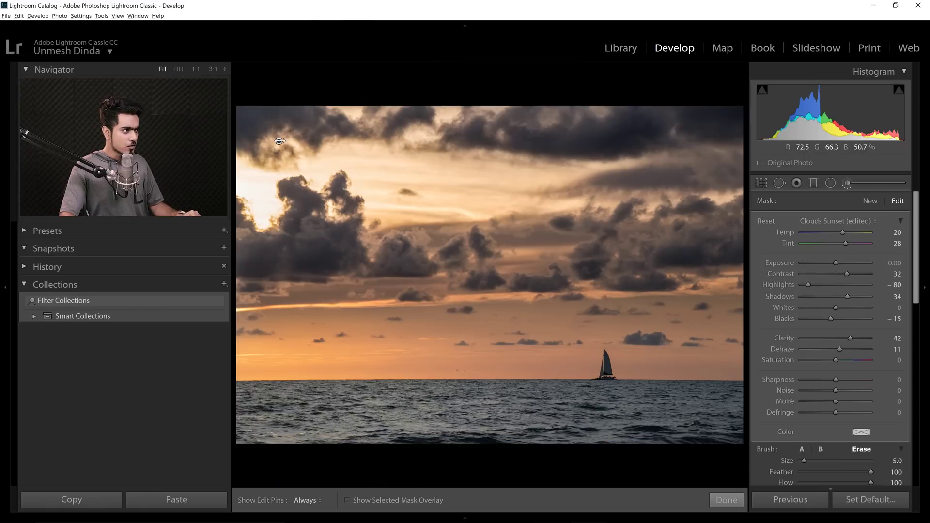
left_click_drag(279, 141, 318, 139)
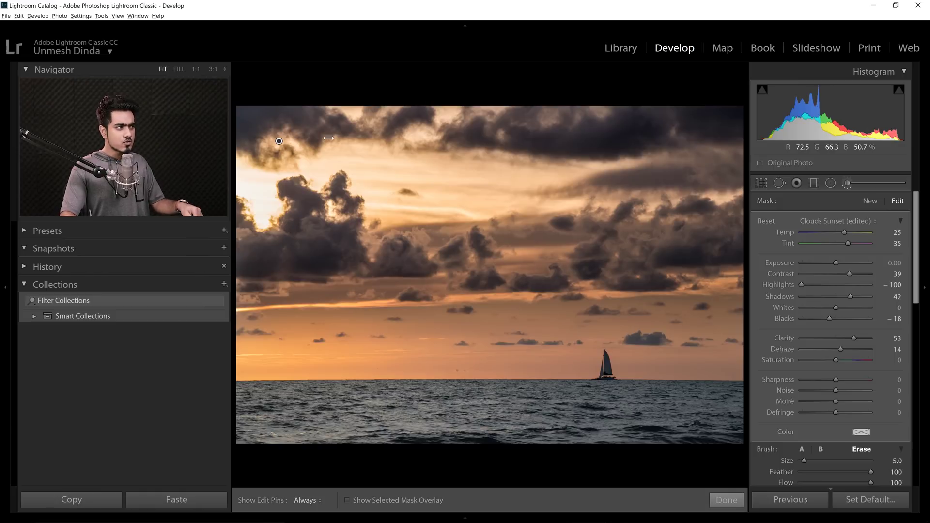
left_click_drag(301, 140, 251, 147)
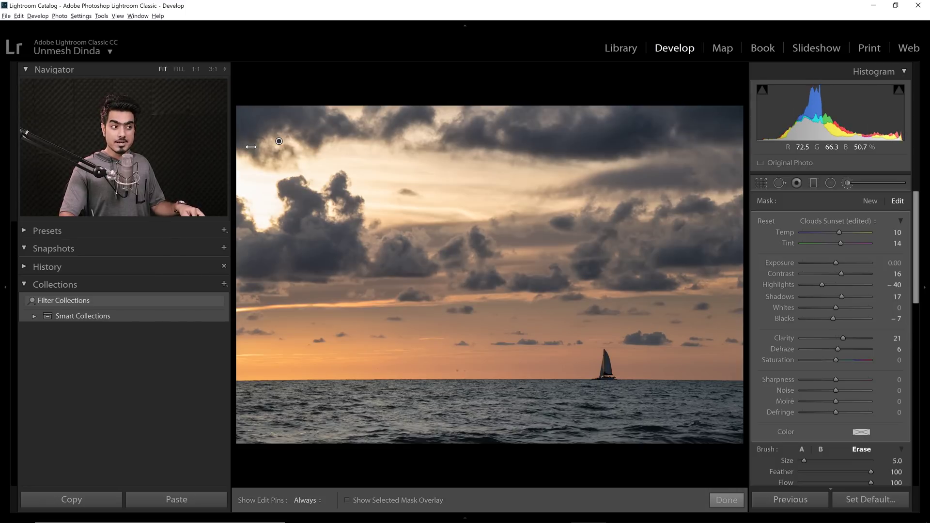
mouse_move(266, 146)
left_mouse_down()
mouse_move(275, 147)
mouse_move(255, 149)
mouse_move(289, 151)
mouse_move(232, 151)
mouse_move(239, 161)
mouse_move(260, 160)
left_mouse_up()
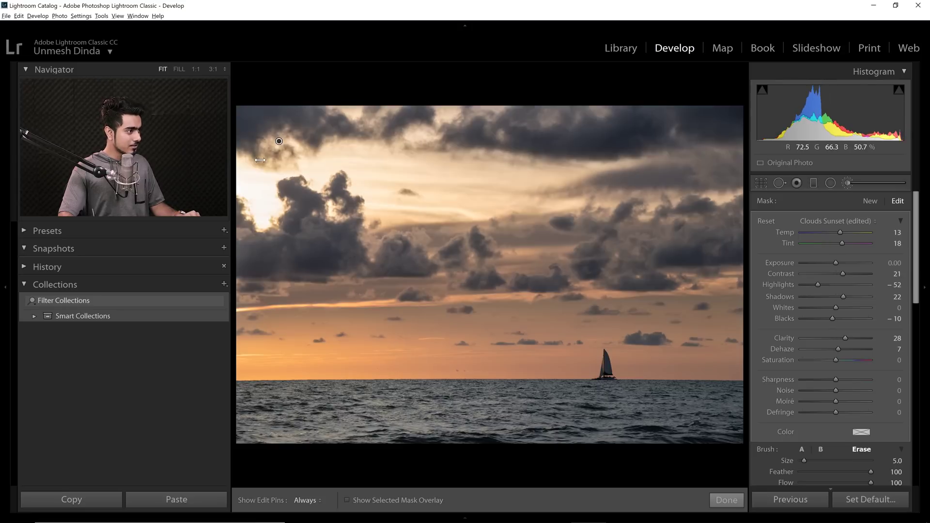